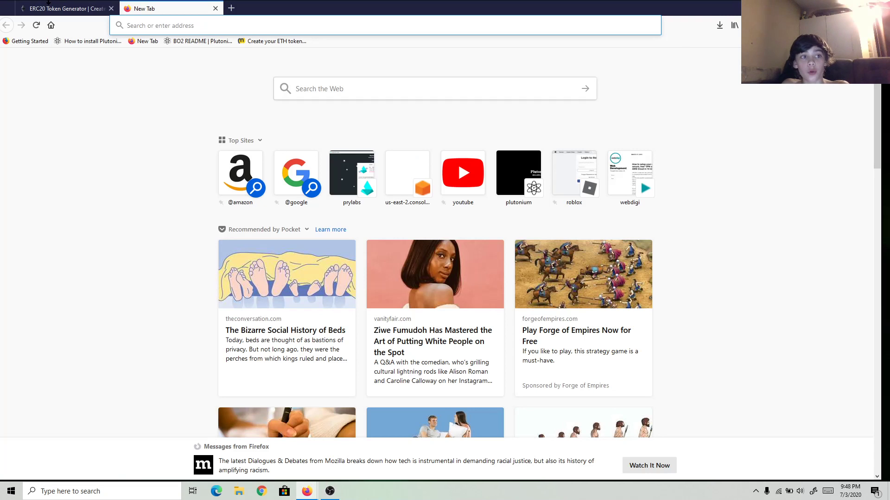
# Close the blank tab to return to the ERC20 Token Generator page and minimize the OBS window
pyautogui.click(215, 9)
pyautogui.click(335, 445)
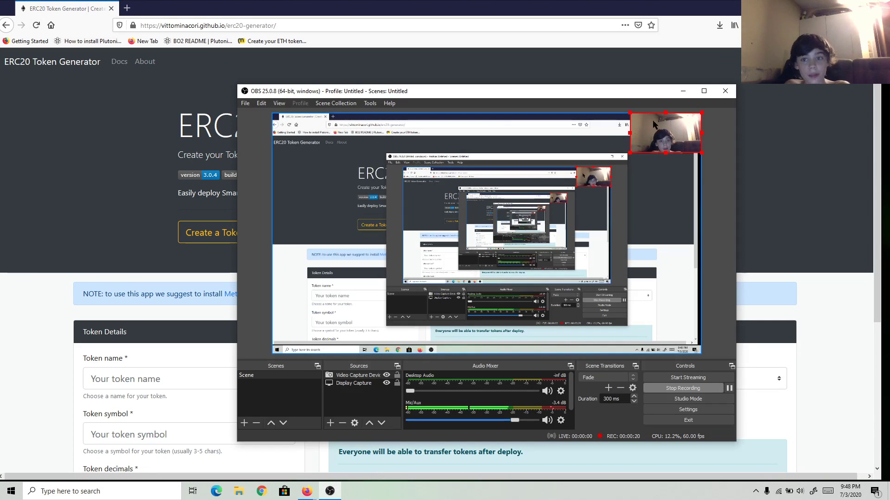
pyautogui.click(683, 92)
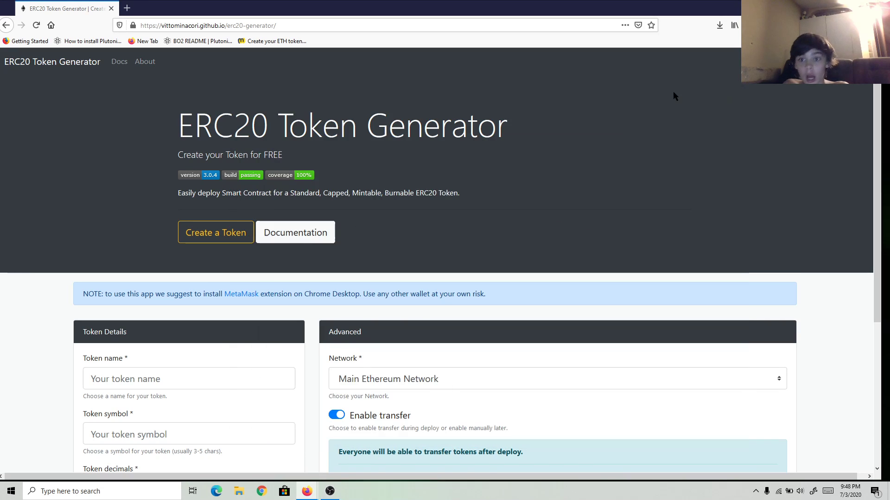
pyautogui.moveTo(143, 28); pyautogui.dragTo(277, 26)
pyautogui.click(69, 102)
pyautogui.moveTo(180, 115); pyautogui.dragTo(496, 139)
pyautogui.click(27, 140)
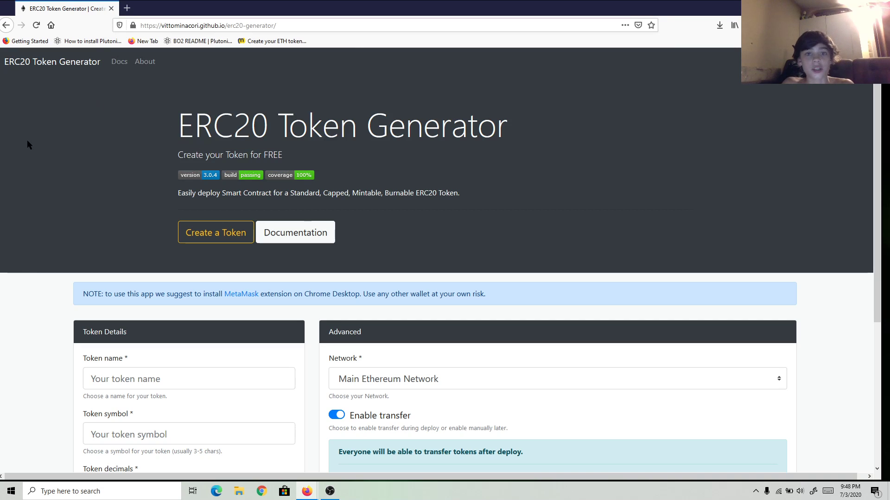
# Enter TLC as both the token name and the token symbol, keeping the token decimals at 18
pyautogui.scroll(-2, 89, 179)
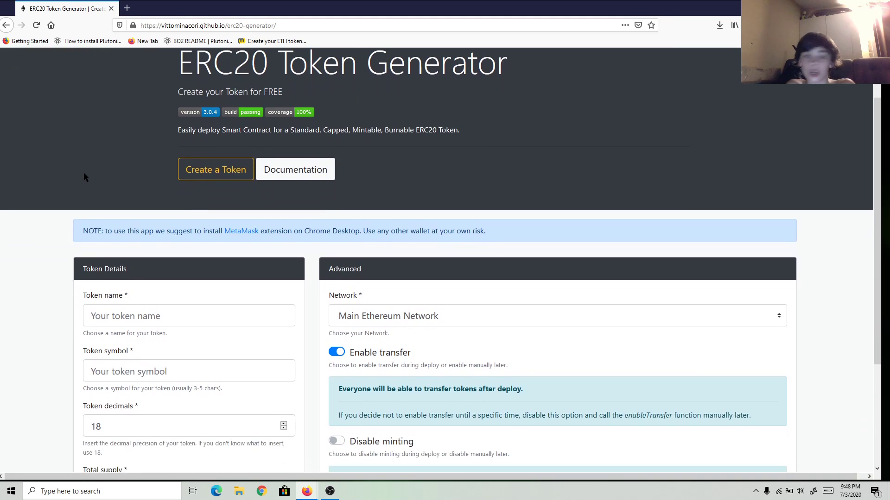
pyautogui.scroll(-4, 117, 228)
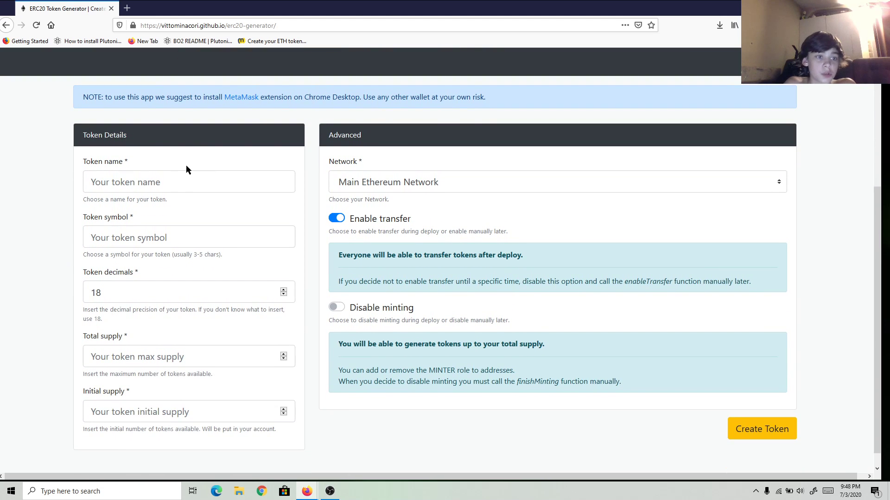
pyautogui.click(178, 182)
pyautogui.write('TLC')
pyautogui.click(211, 241)
pyautogui.write('T')
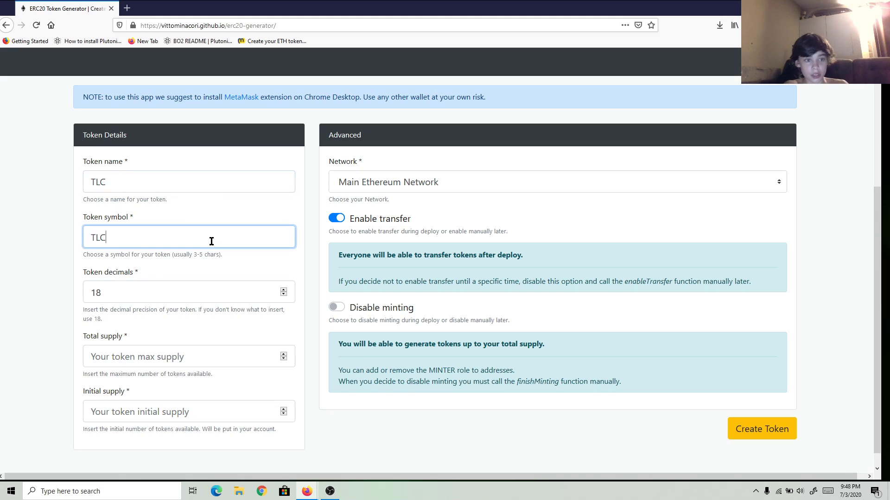
pyautogui.click(170, 295)
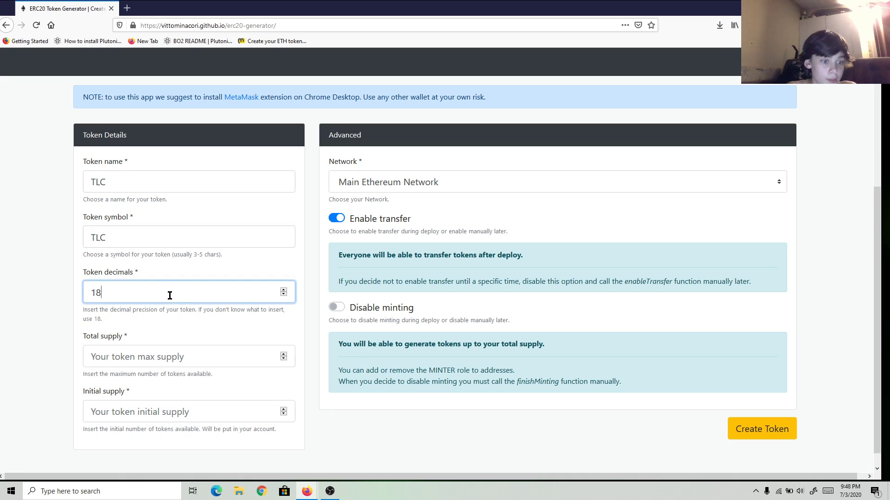
pyautogui.click(171, 359)
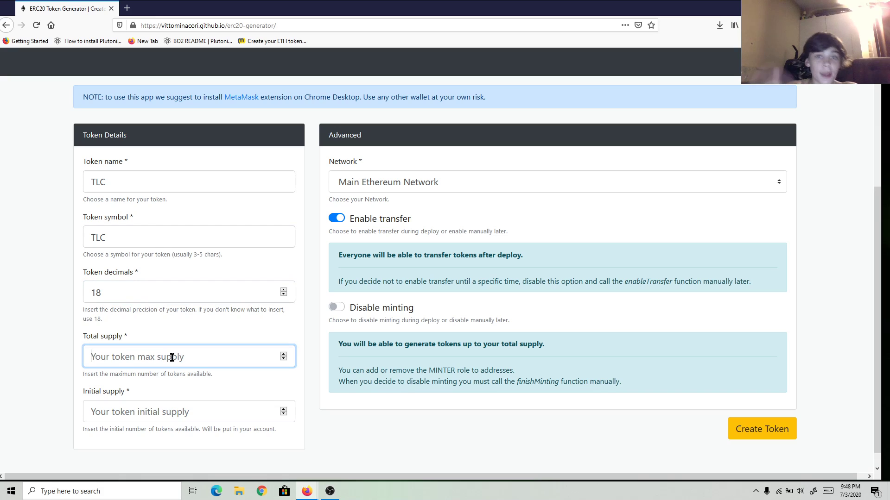
pyautogui.write('1000000000000')
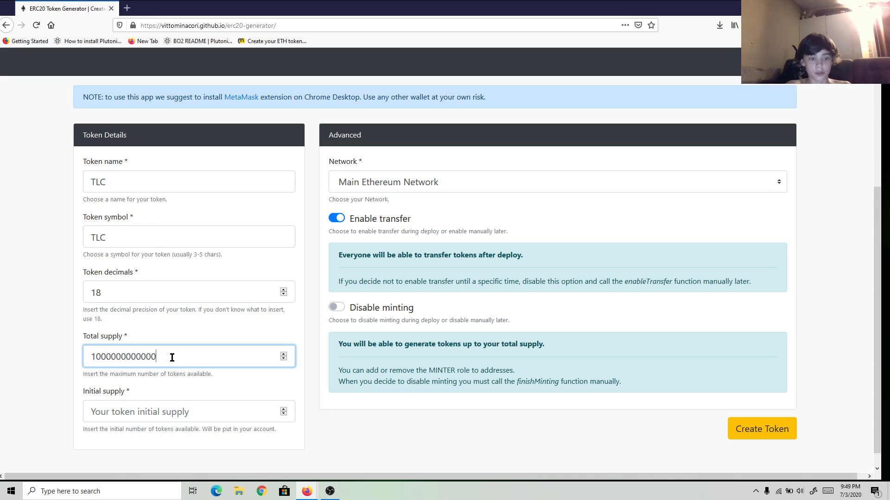
pyautogui.click(146, 418)
pyautogui.write('100000000')
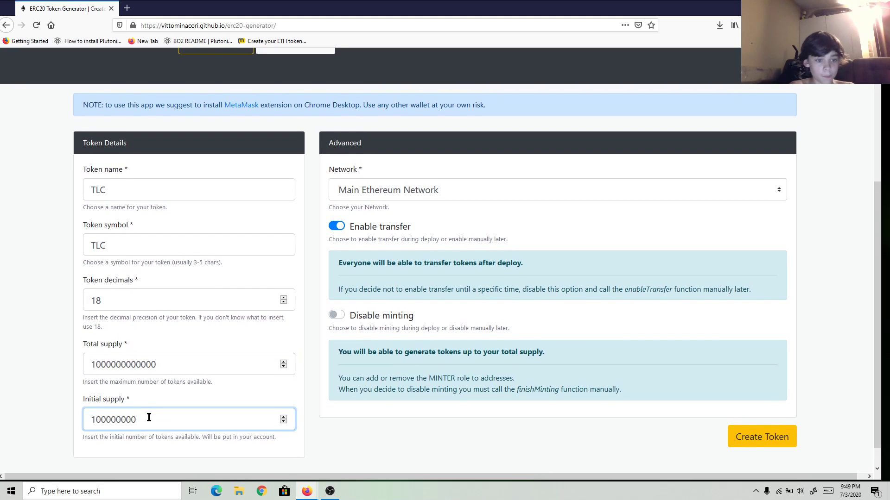
pyautogui.write('00')
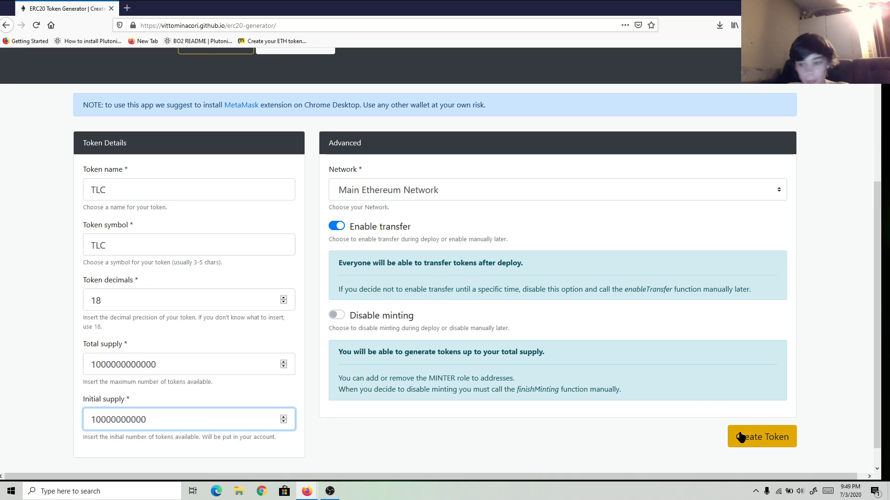
# Keep Main Ethereum Network for the token and switch the MetaMask wallet to Main Ethereum Network
pyautogui.click(458, 187)
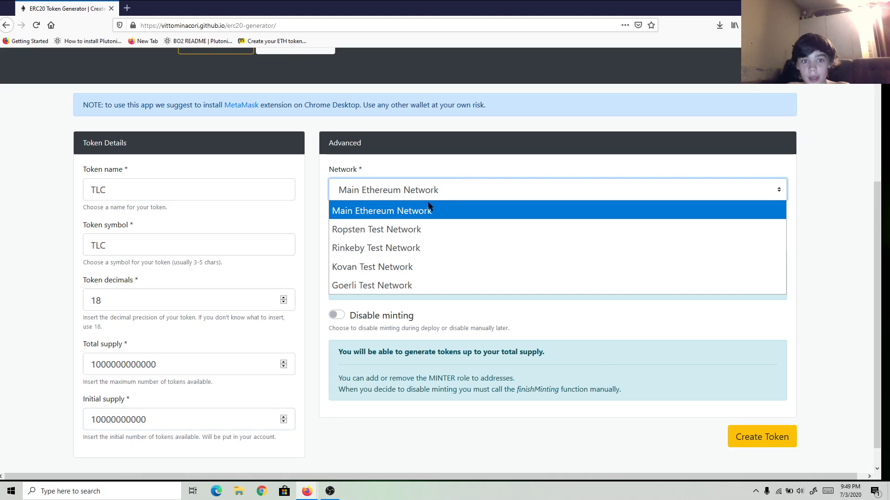
pyautogui.press('Return')
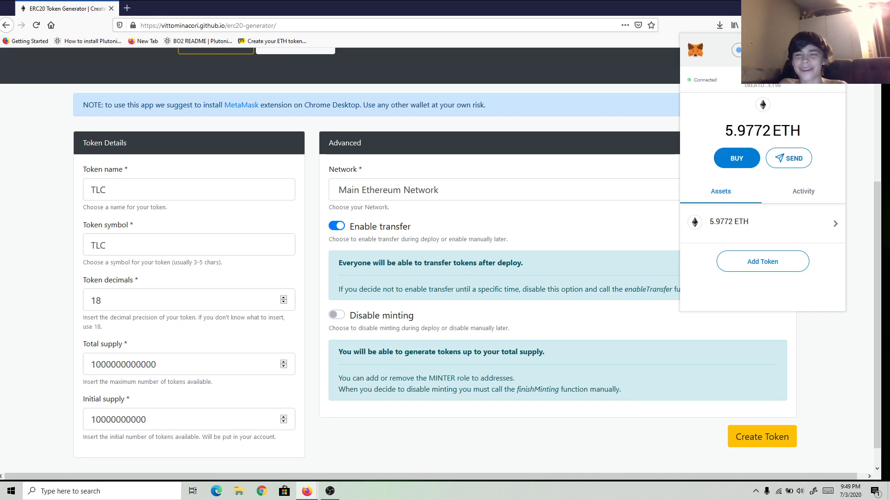
pyautogui.click(760, 50)
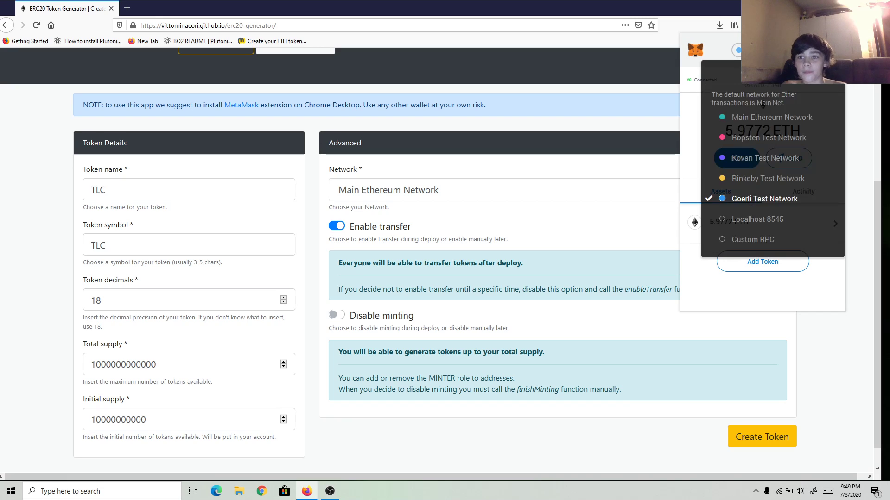
pyautogui.click(751, 121)
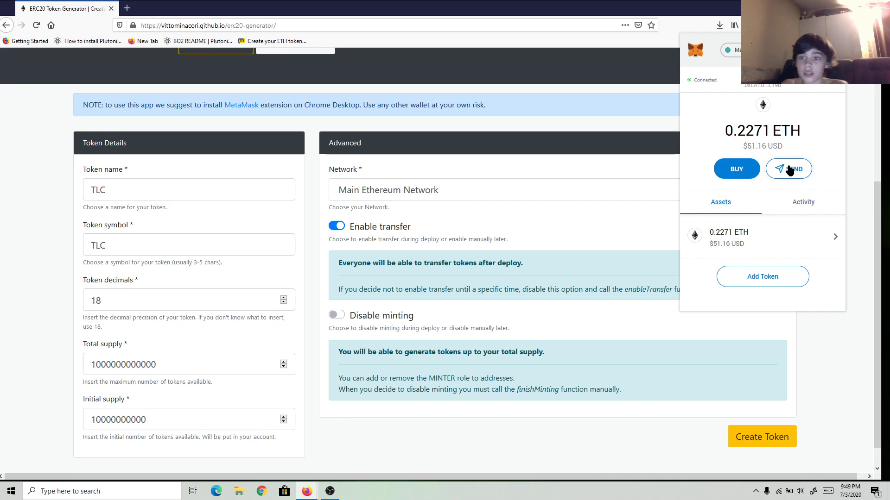
pyautogui.moveTo(746, 145)
pyautogui.mouseDown()
pyautogui.moveTo(800, 151)
pyautogui.moveTo(747, 146)
pyautogui.mouseUp()
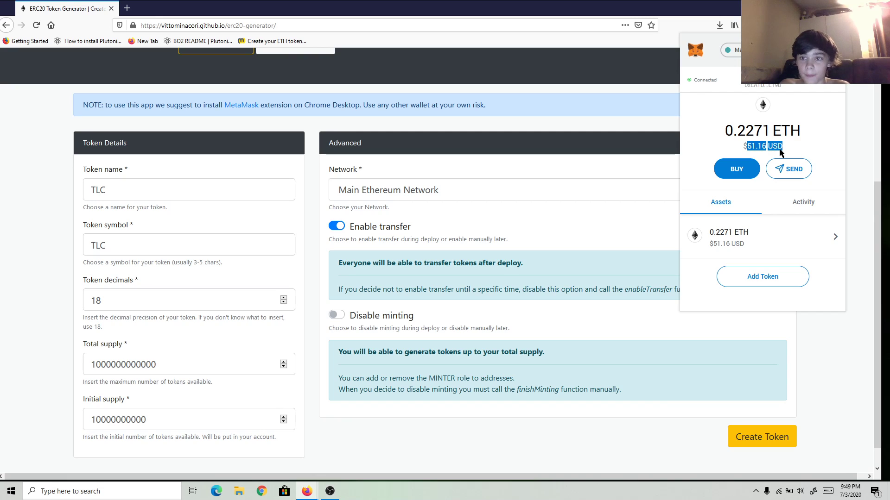
# Choose Main Ethereum Network in the token form again and try to create the token
pyautogui.click(407, 189)
pyautogui.click(402, 194)
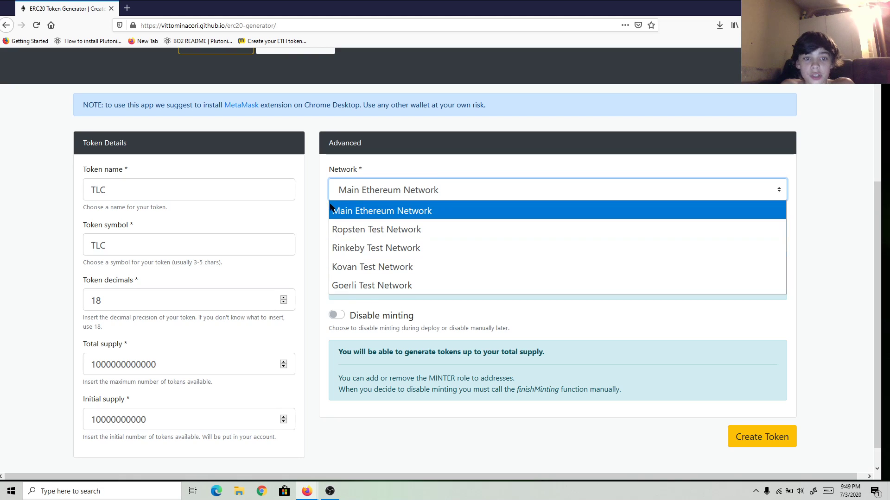
pyautogui.click(362, 192)
pyautogui.click(370, 192)
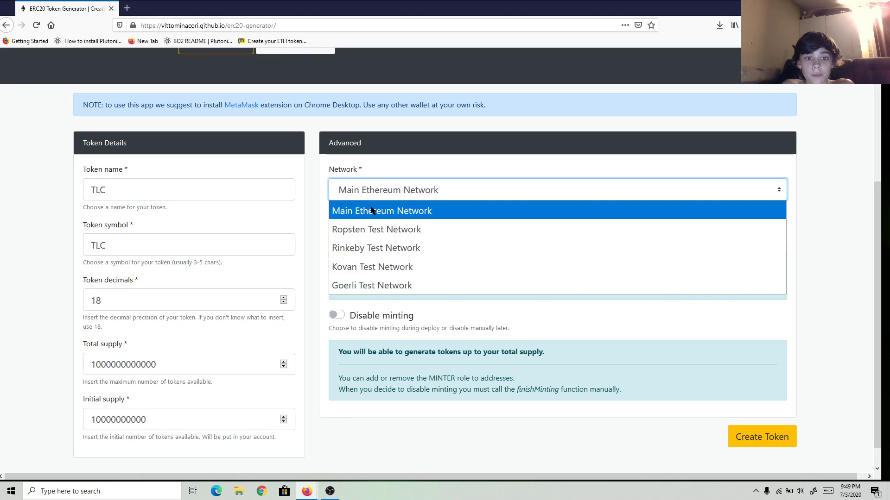
pyautogui.click(373, 211)
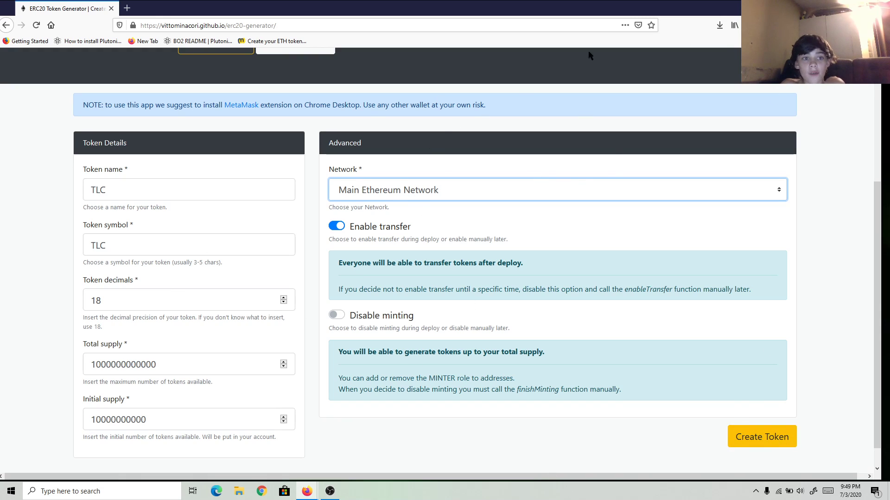
pyautogui.click(769, 444)
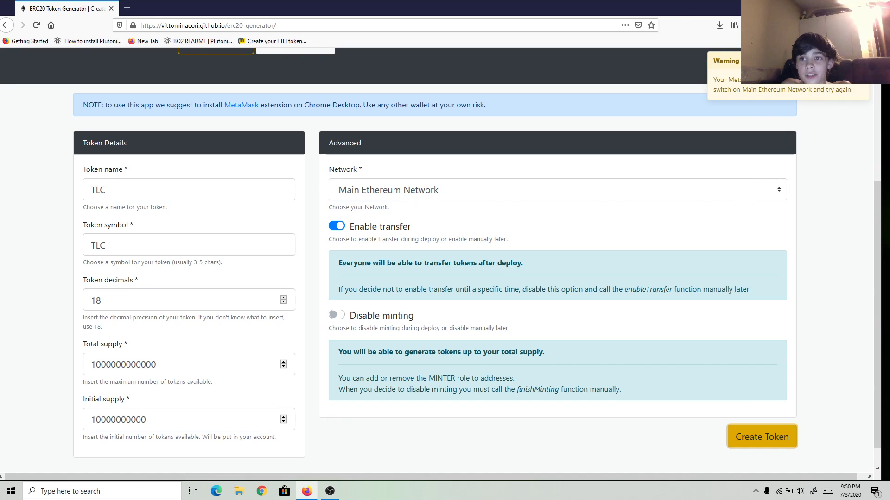
# Check the network and balance in the MetaMask wallet, and reload the token generator page
pyautogui.click(751, 25)
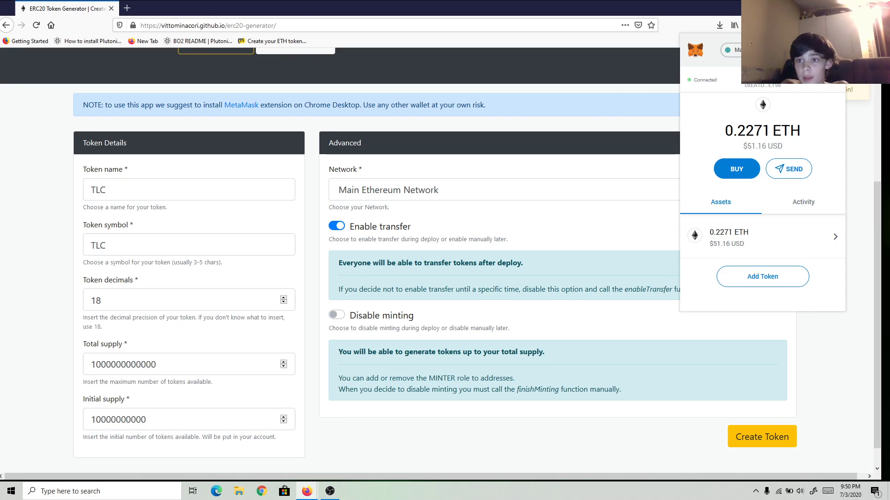
pyautogui.click(750, 26)
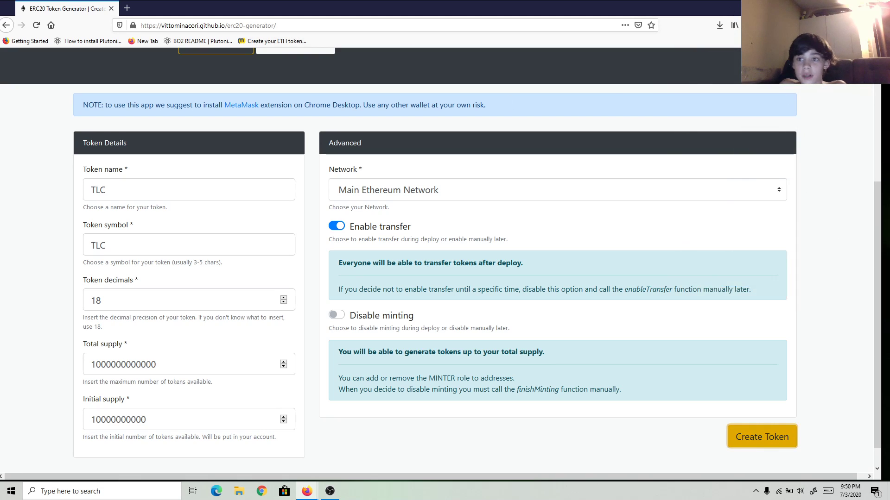
pyautogui.click(37, 25)
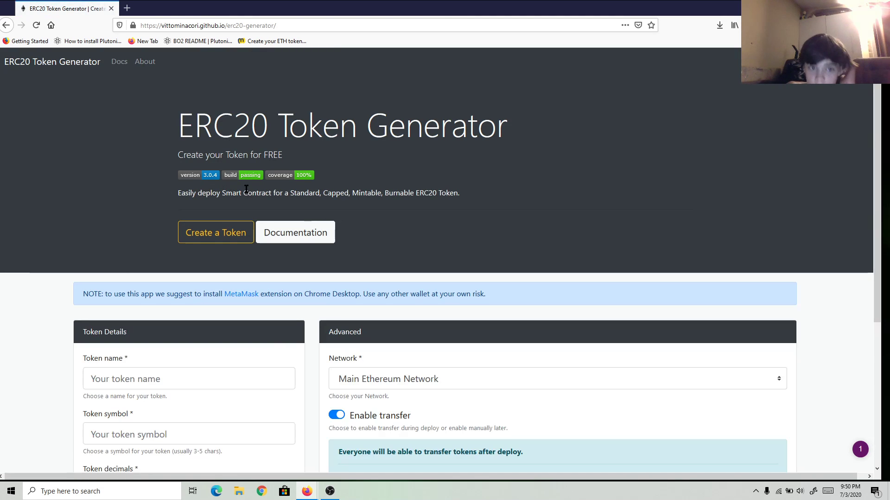
# Fill in the cleared form with TLC as the token name and TLC as the token symbol
pyautogui.scroll(-2, 170, 285)
pyautogui.click(172, 272)
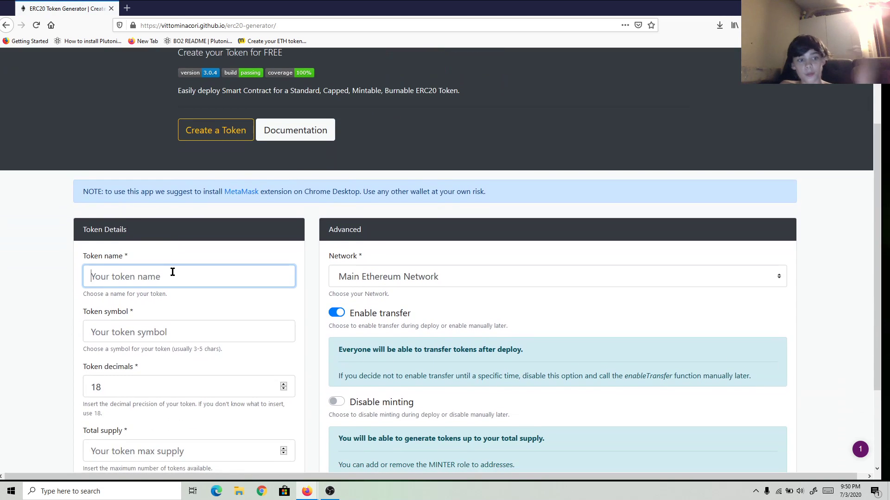
pyautogui.write('TLC')
pyautogui.click(121, 332)
pyautogui.write('T')
pyautogui.press('BackSpace')
pyautogui.write('T')
pyautogui.click(158, 348)
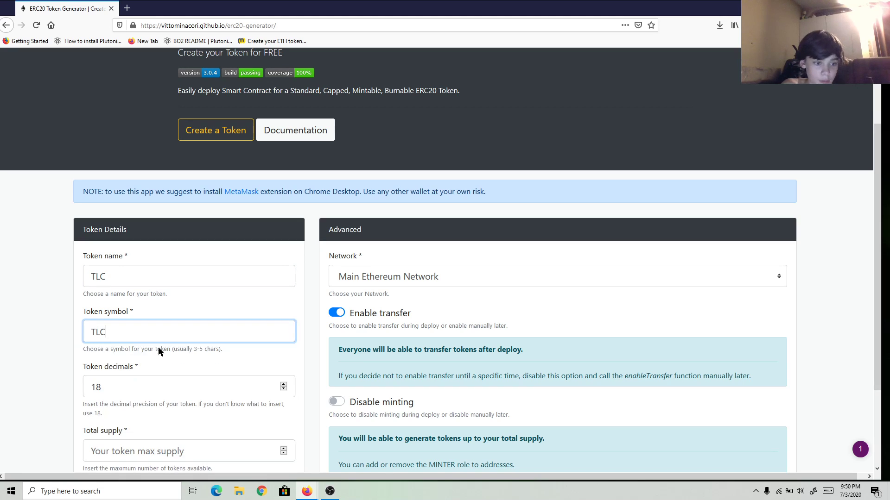
pyautogui.scroll(-2, 159, 369)
pyautogui.click(155, 373)
pyautogui.write('1000000000000')
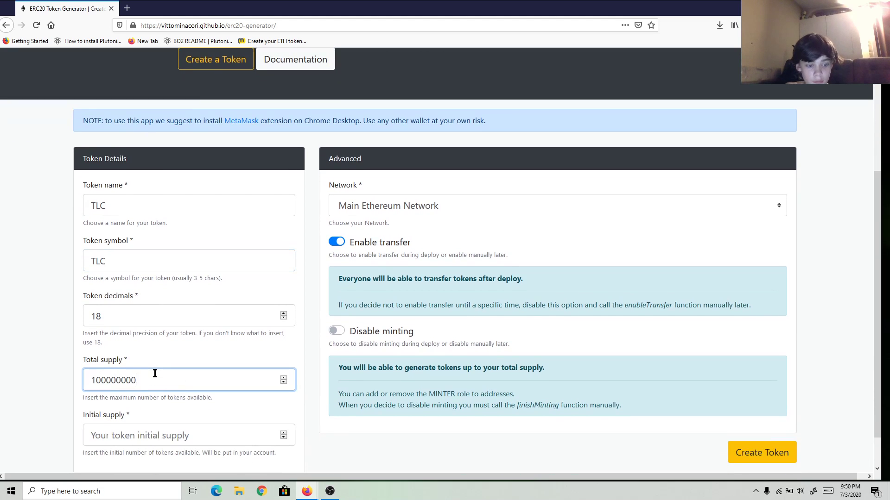
pyautogui.click(198, 431)
pyautogui.write('1000000000')
pyautogui.press('BackSpace')
# Select Main Ethereum Network for the token and submit the form to create the token
pyautogui.click(536, 205)
pyautogui.click(523, 224)
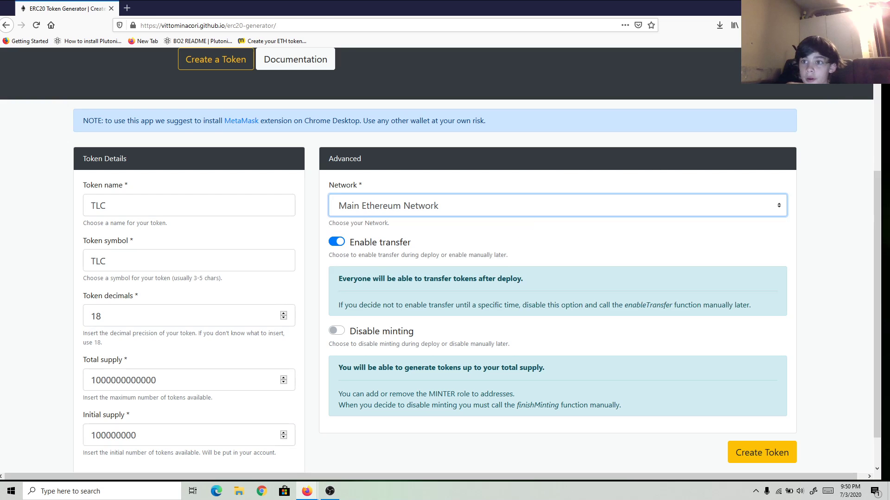
pyautogui.click(831, 25)
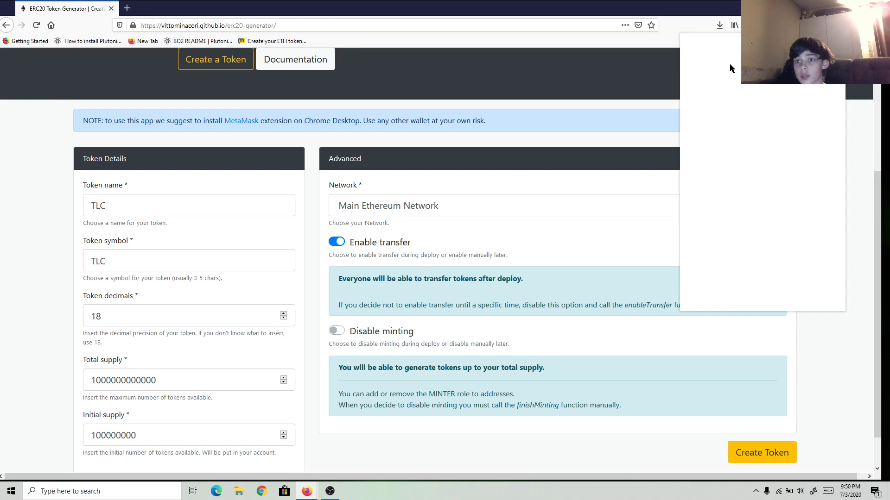
pyautogui.click(555, 68)
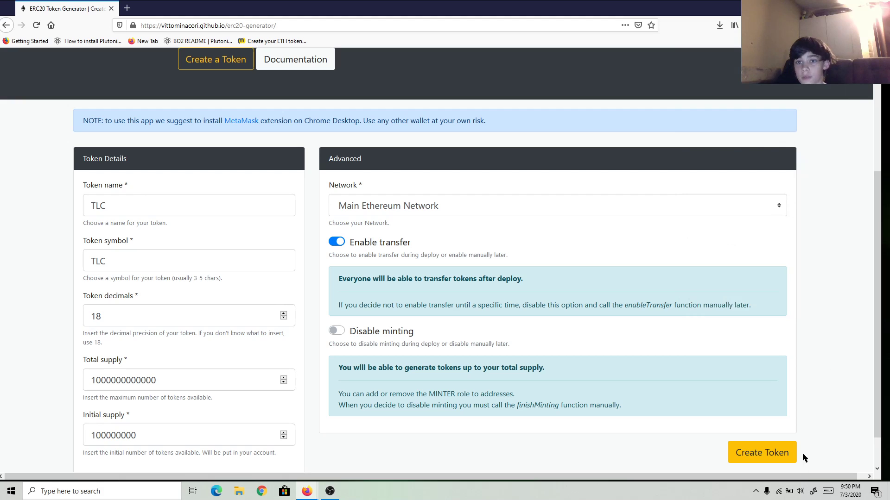
pyautogui.click(760, 452)
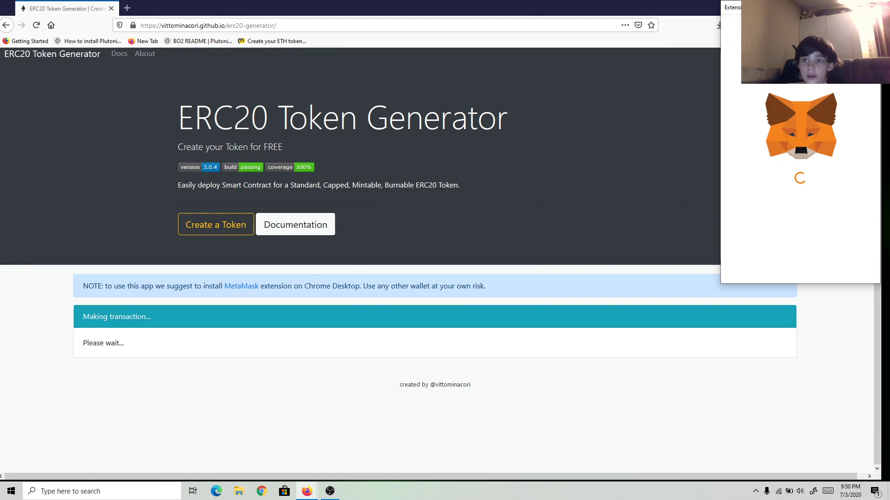
# Move the MetaMask contract deployment request into view, review its gas fee and total, and confirm the transaction
pyautogui.moveTo(771, 10); pyautogui.dragTo(628, 46)
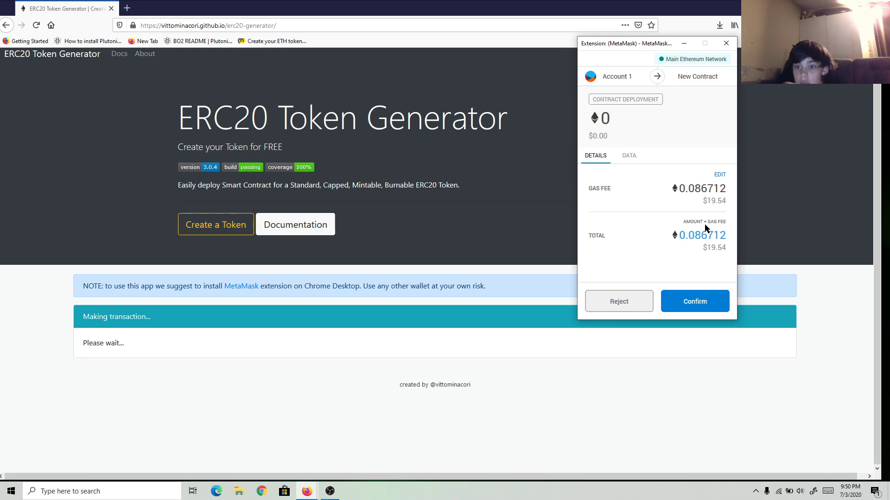
pyautogui.moveTo(712, 246); pyautogui.dragTo(721, 243)
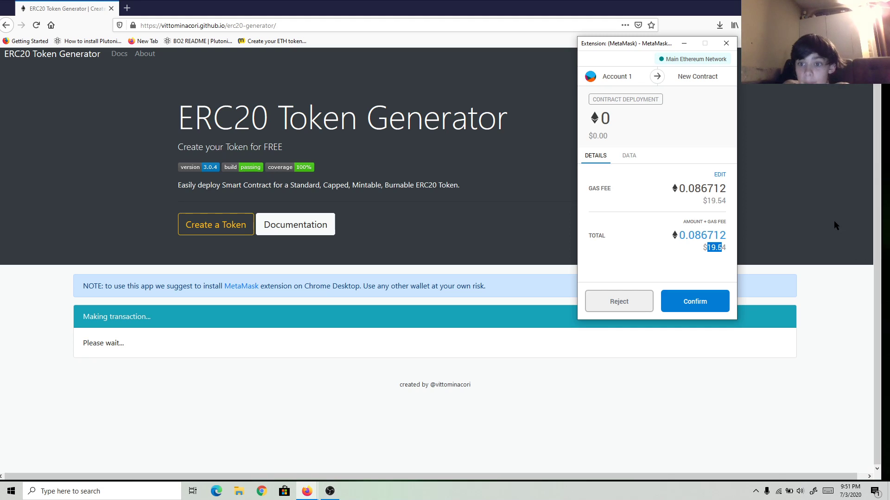
pyautogui.moveTo(802, 193); pyautogui.dragTo(630, 110)
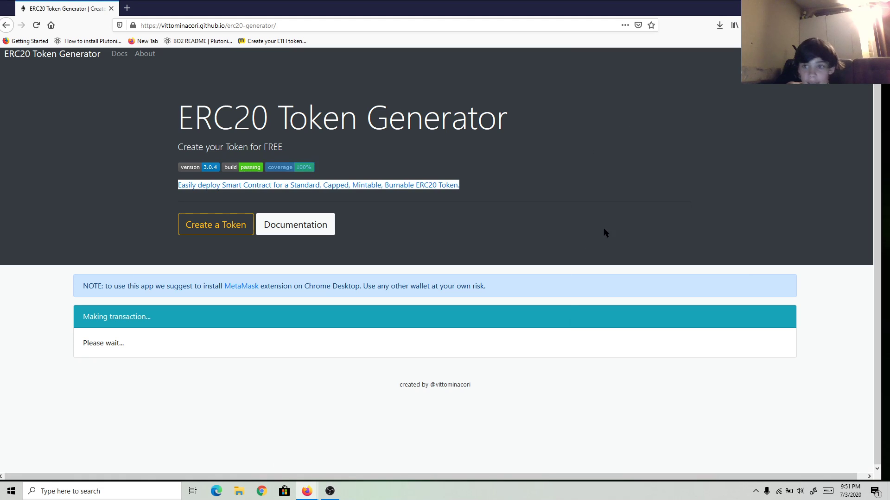
pyautogui.moveTo(307, 491)
pyautogui.click(401, 432)
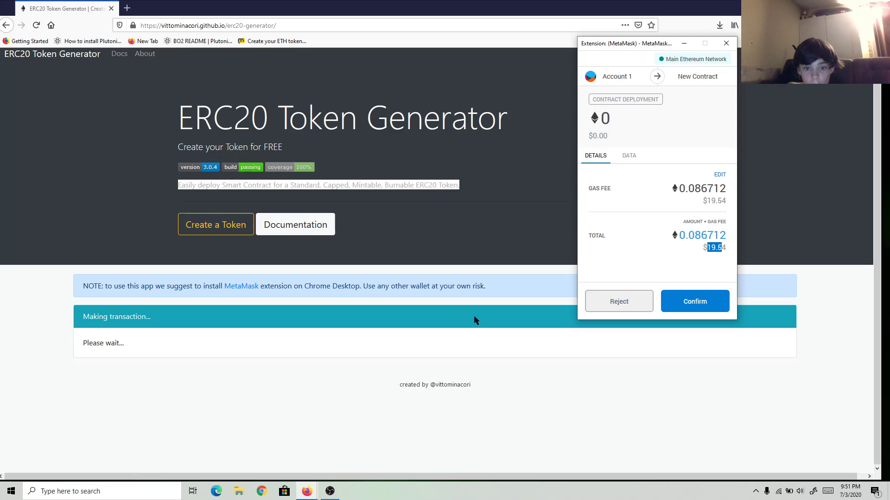
pyautogui.click(704, 312)
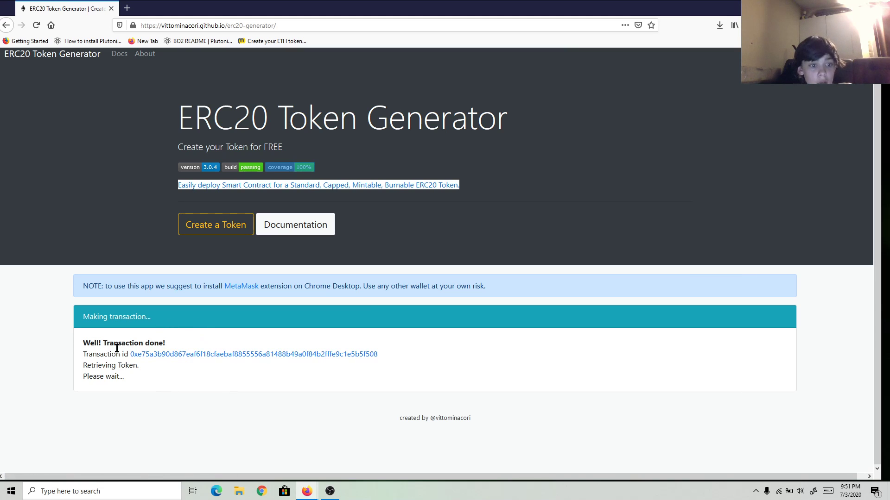
# Open the transaction id link from the token creation result in a new tab and switch to its Etherscan page
pyautogui.moveTo(87, 355); pyautogui.dragTo(426, 358)
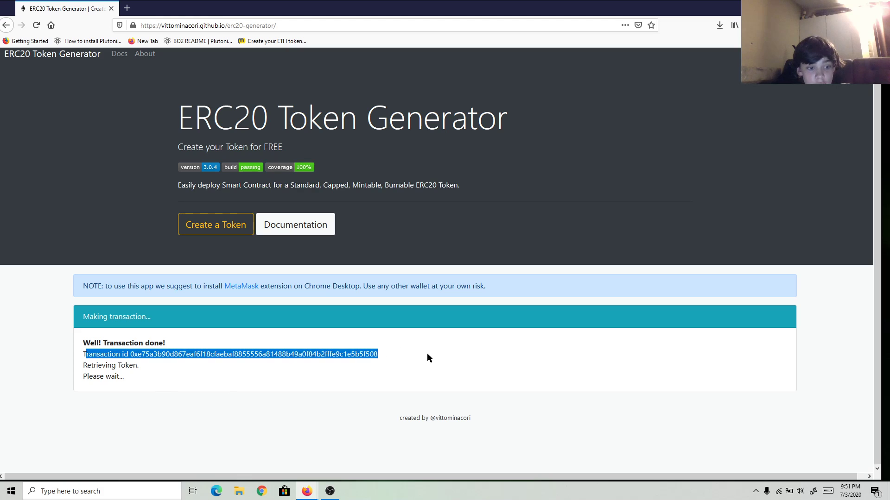
pyautogui.rightClick(329, 355)
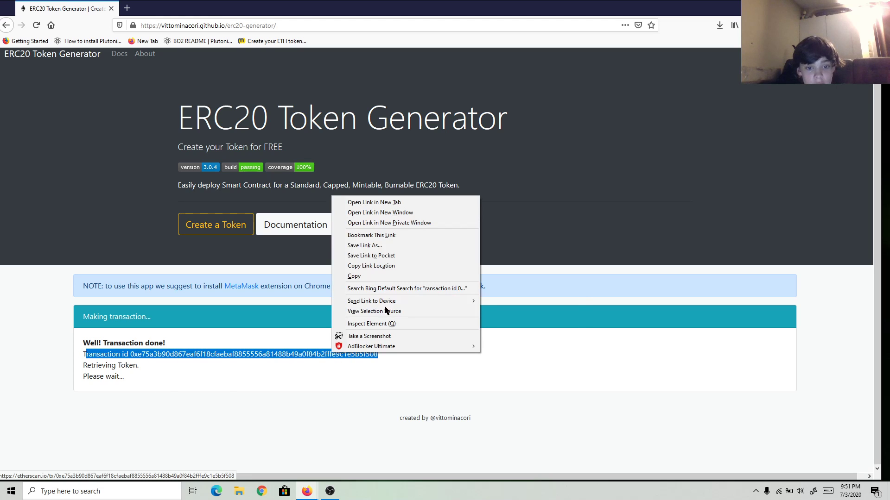
pyautogui.click(389, 210)
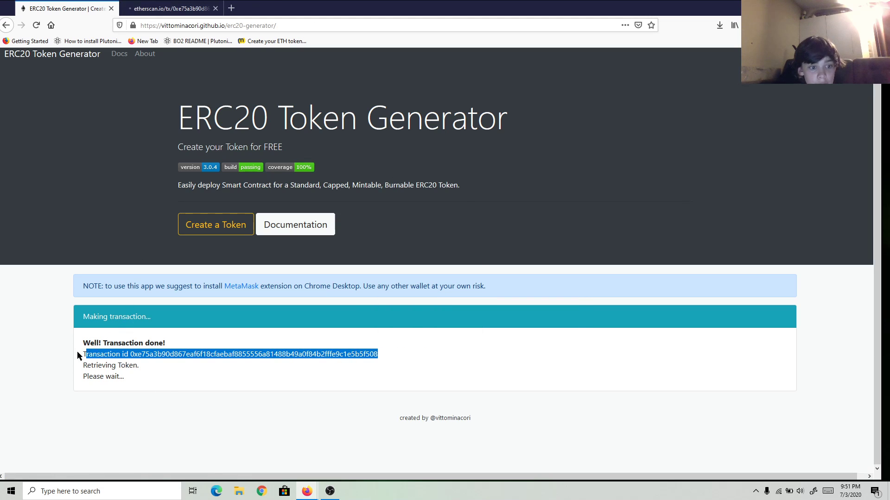
pyautogui.click(77, 363)
pyautogui.moveTo(77, 363); pyautogui.dragTo(162, 376)
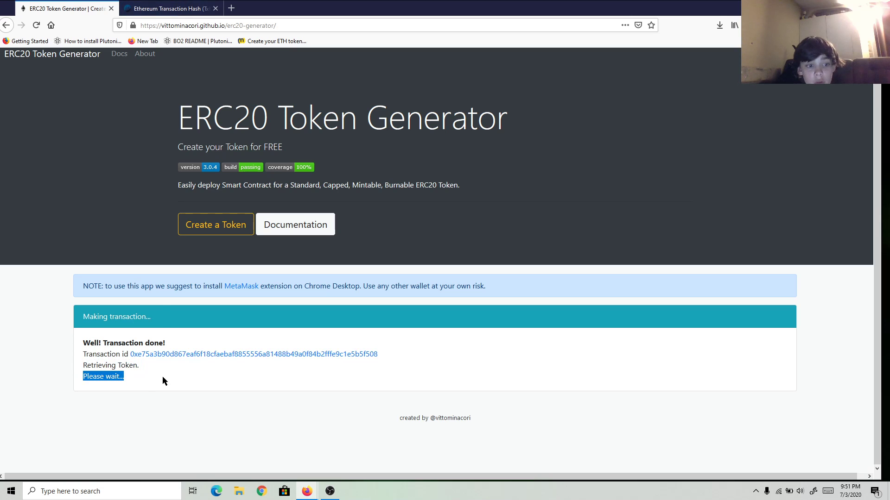
pyautogui.click(190, 6)
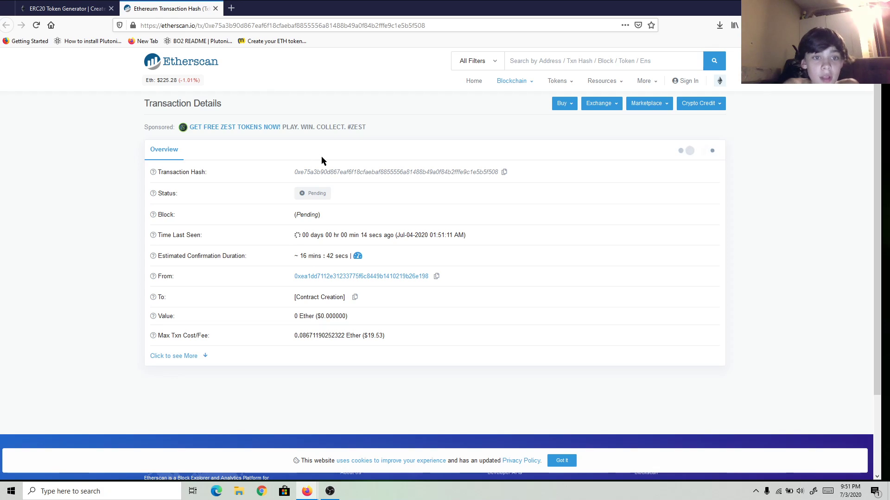
# Review the transaction's hash, last-seen time, estimated confirmation duration, value and maximum fee, and expand the additional details
pyautogui.moveTo(288, 176); pyautogui.dragTo(499, 172)
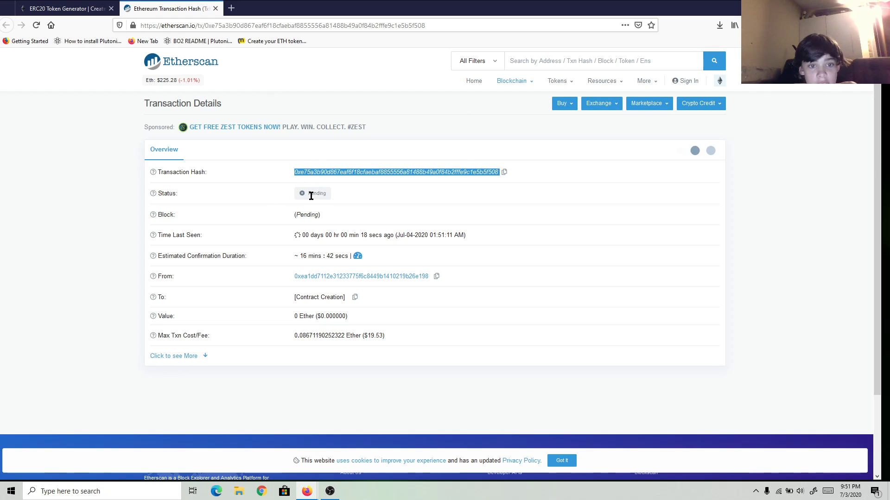
pyautogui.moveTo(303, 234); pyautogui.dragTo(449, 237)
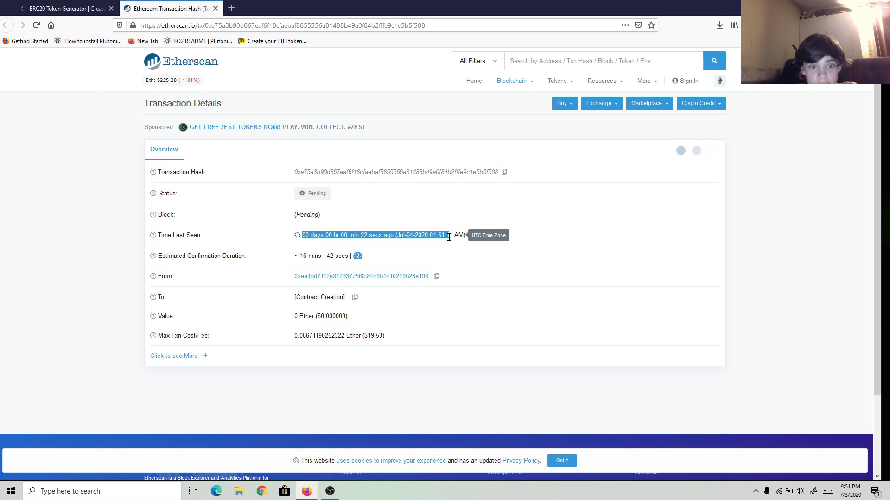
pyautogui.moveTo(192, 256); pyautogui.dragTo(344, 256)
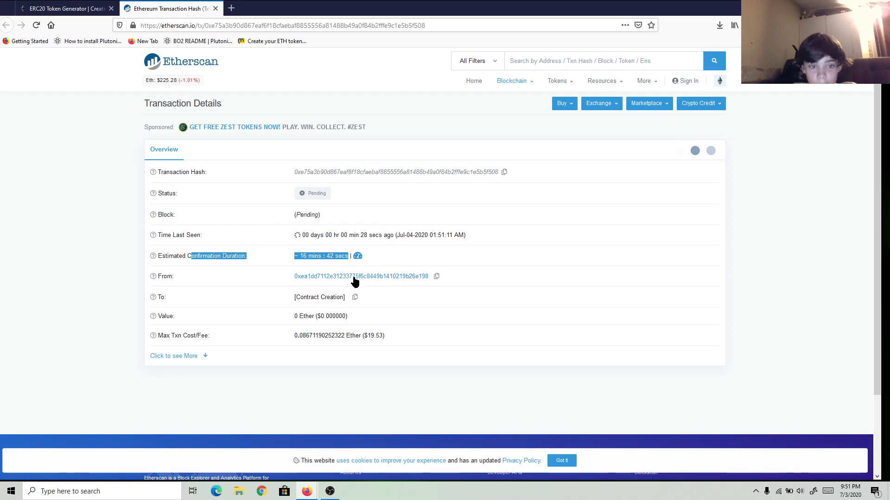
pyautogui.click(350, 256)
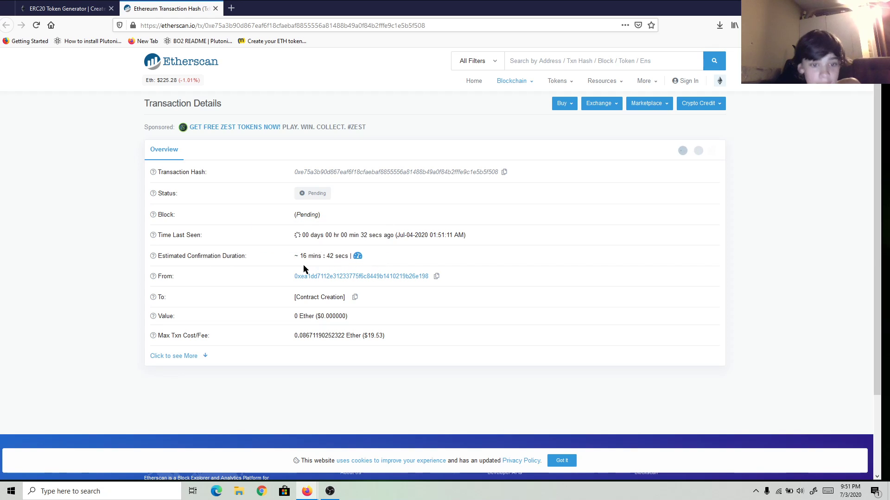
pyautogui.moveTo(295, 256); pyautogui.dragTo(345, 257)
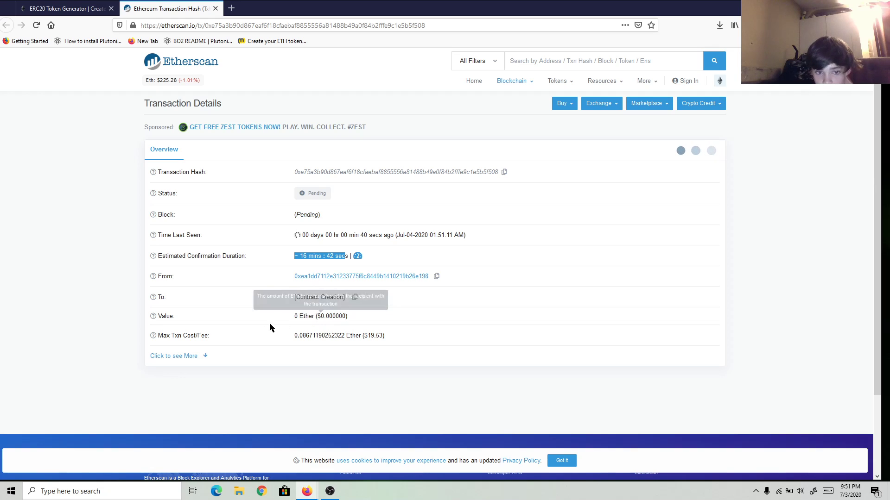
pyautogui.moveTo(298, 317); pyautogui.dragTo(393, 305)
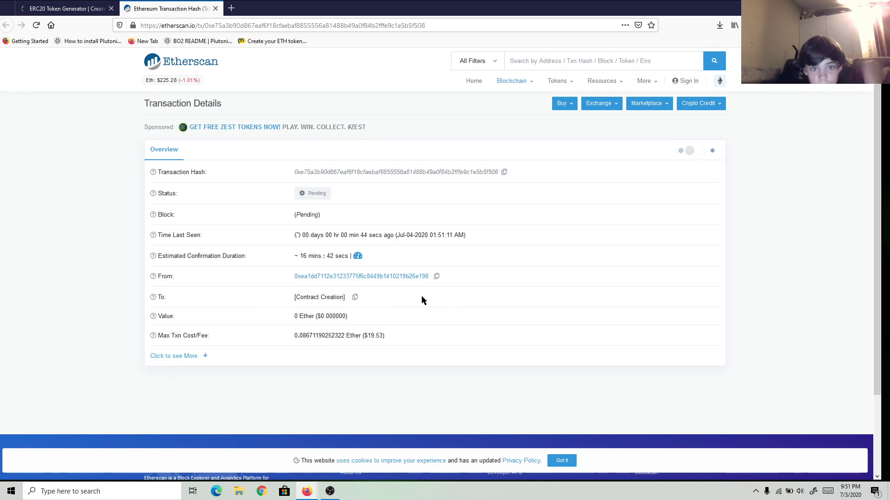
pyautogui.moveTo(294, 337); pyautogui.dragTo(374, 337)
pyautogui.click(388, 359)
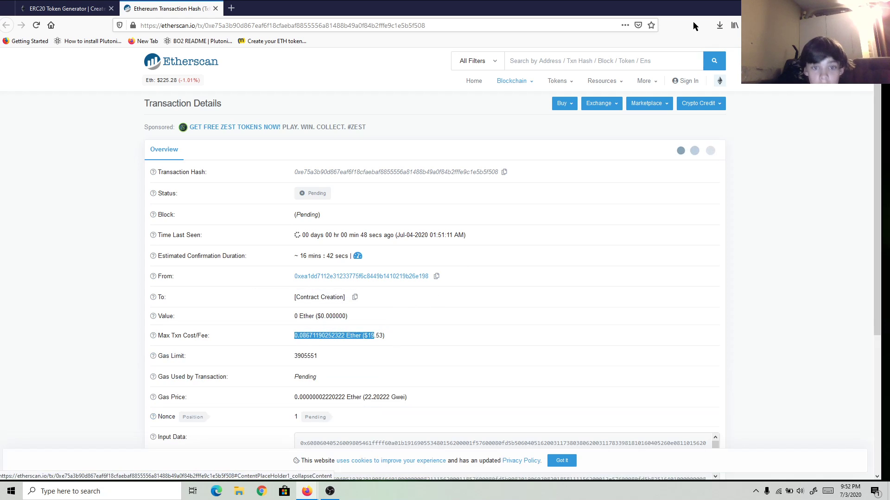
# Search Etherscan for Previse and open the Previse (PCM) token page
pyautogui.click(642, 60)
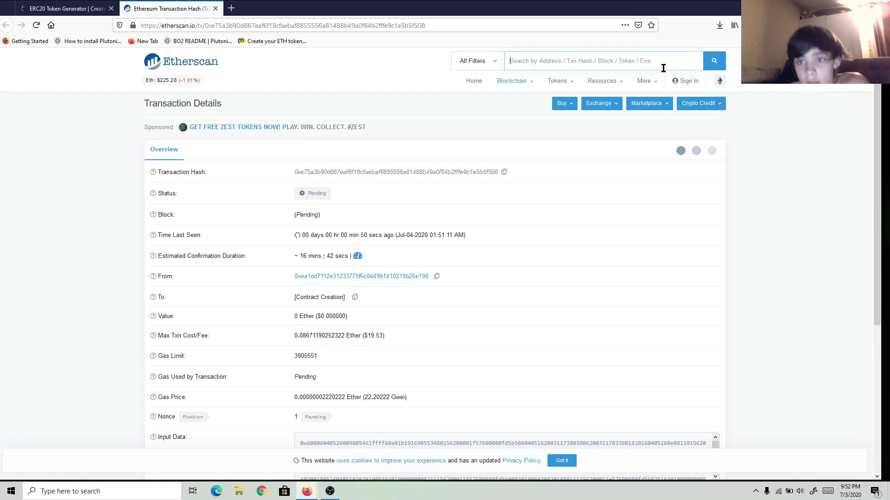
pyautogui.write('Previse')
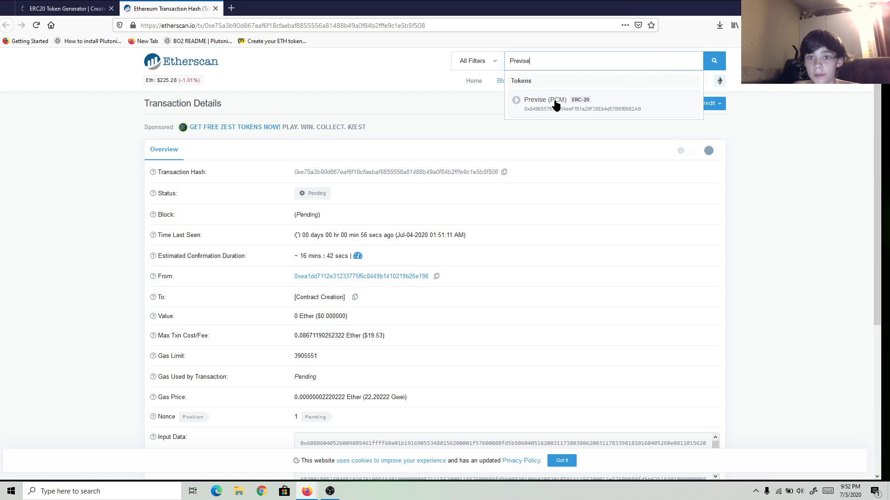
pyautogui.rightClick(544, 102)
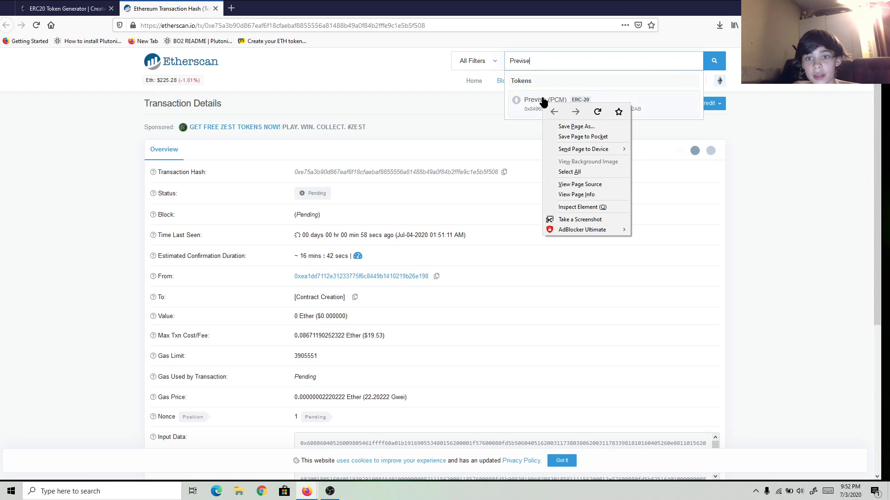
pyautogui.click(541, 99)
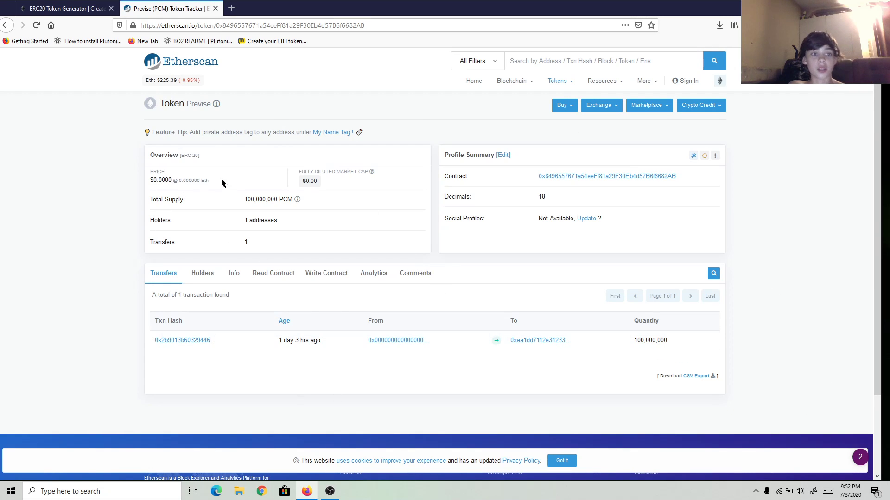
# Return to the ERC20 Token Generator page and look at its heading
pyautogui.click(69, 8)
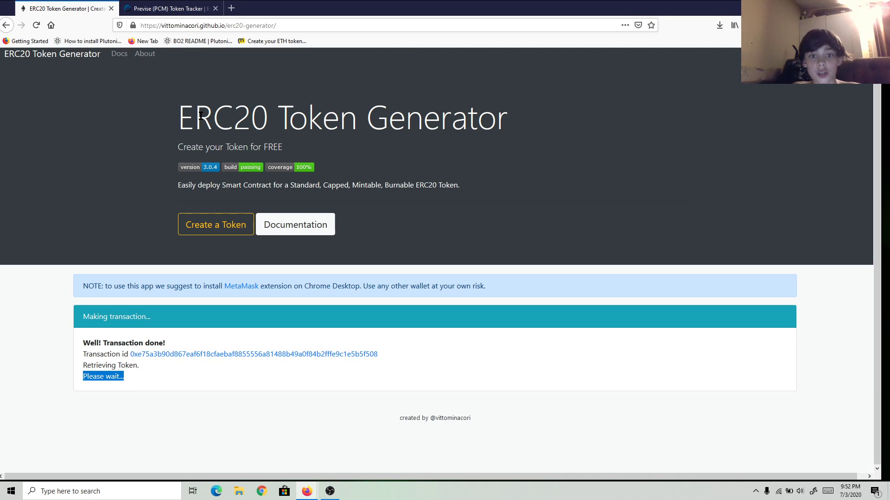
pyautogui.moveTo(176, 115); pyautogui.dragTo(502, 145)
pyautogui.click(526, 146)
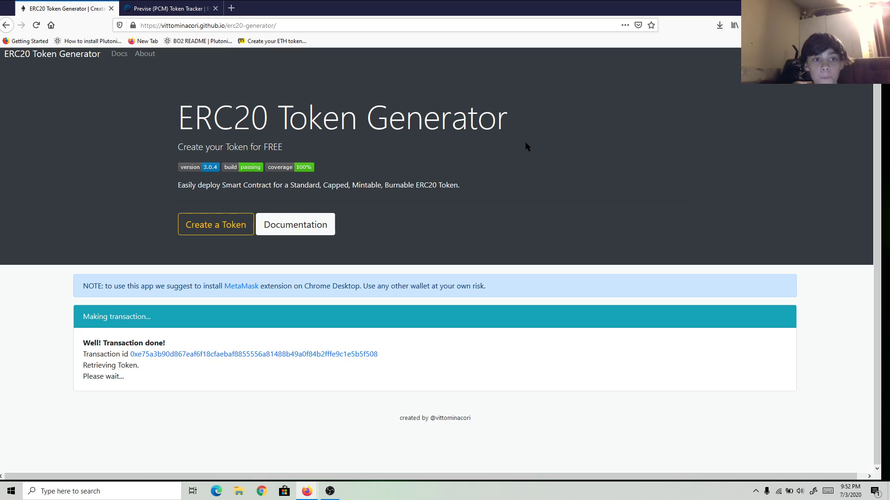
# Open the bookmarked MyWish ETH token page in a new tab, check its token creation price, and close it
pyautogui.rightClick(243, 43)
pyautogui.click(278, 51)
pyautogui.click(259, 8)
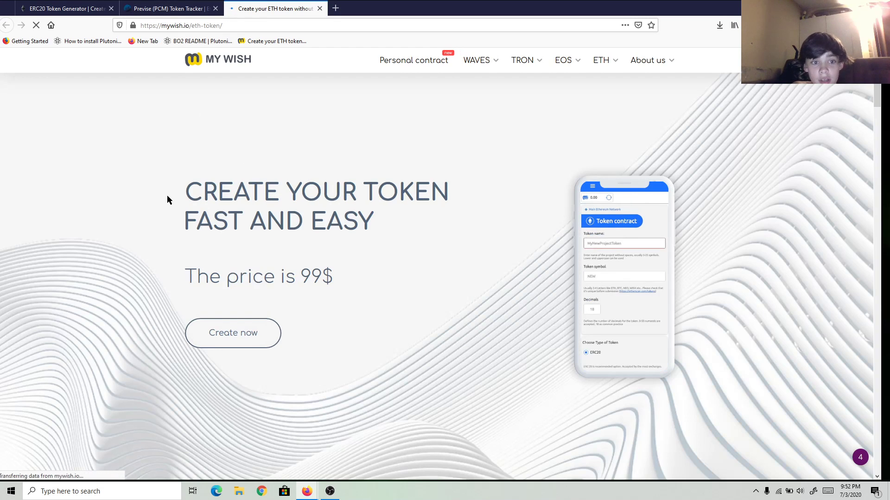
pyautogui.moveTo(245, 192); pyautogui.dragTo(334, 282)
pyautogui.click(389, 253)
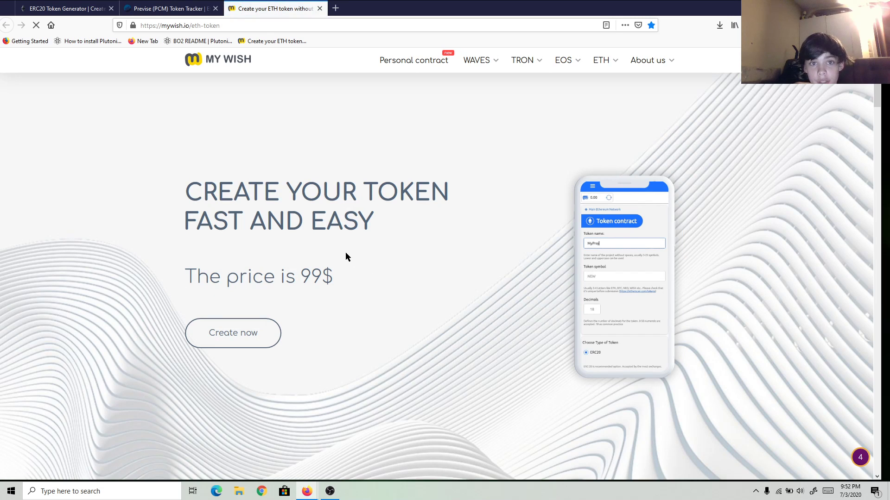
pyautogui.click(320, 9)
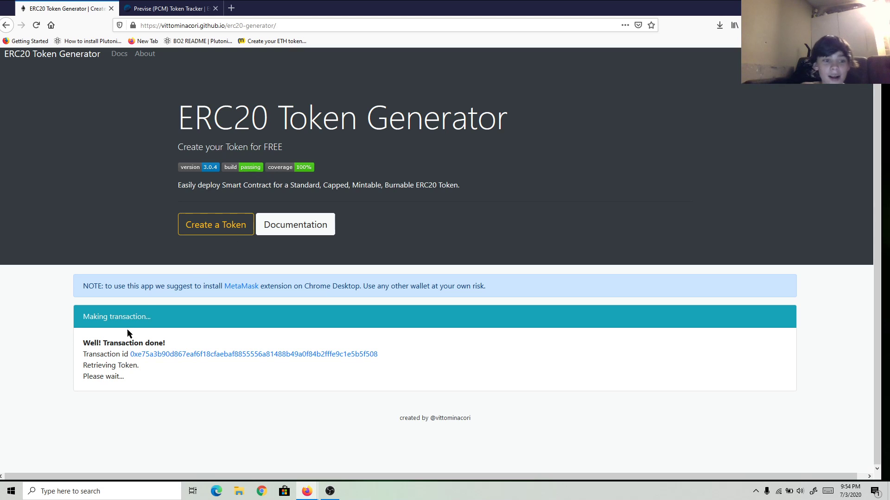
# Check the token retrieval status shown below the transaction id
pyautogui.moveTo(86, 366); pyautogui.dragTo(128, 378)
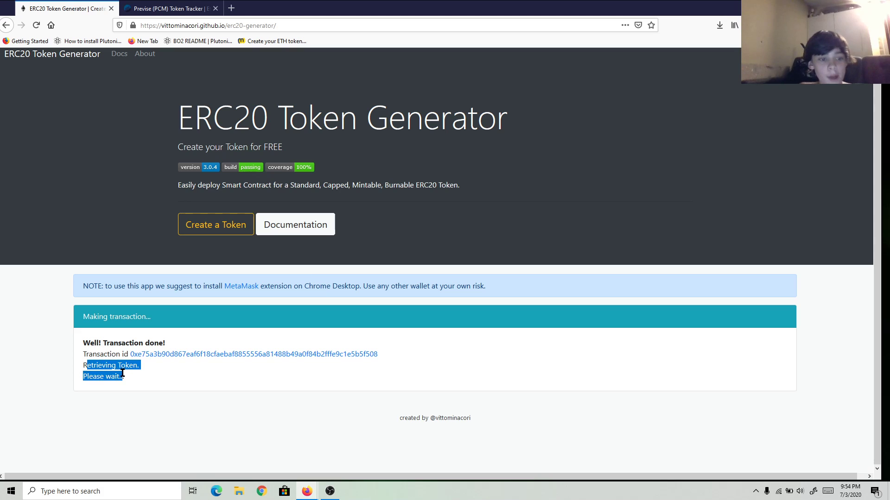
pyautogui.click(129, 383)
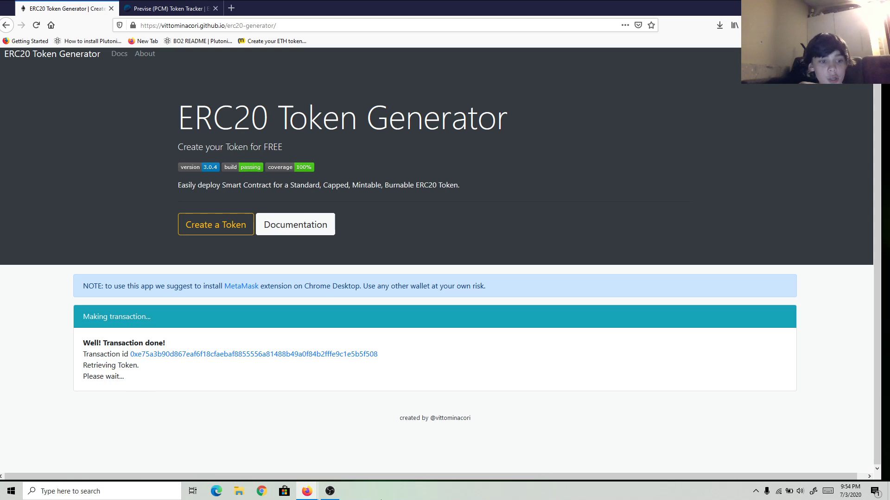
pyautogui.click(329, 491)
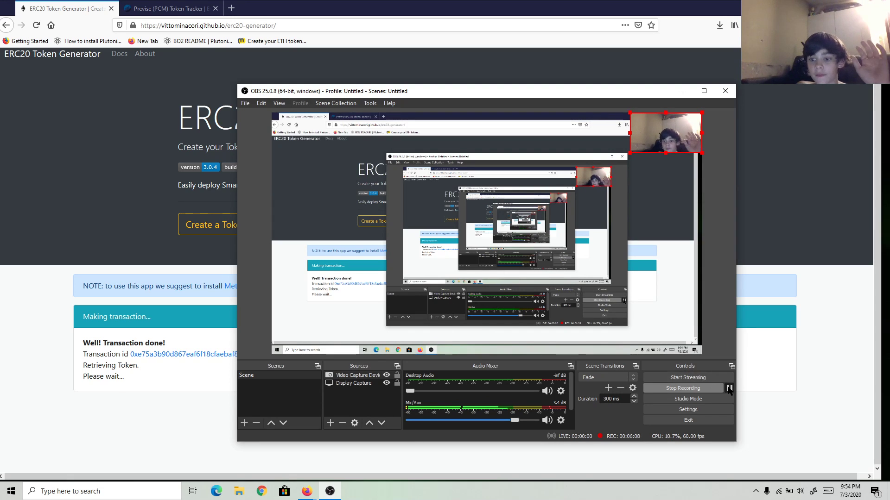
pyautogui.click(184, 440)
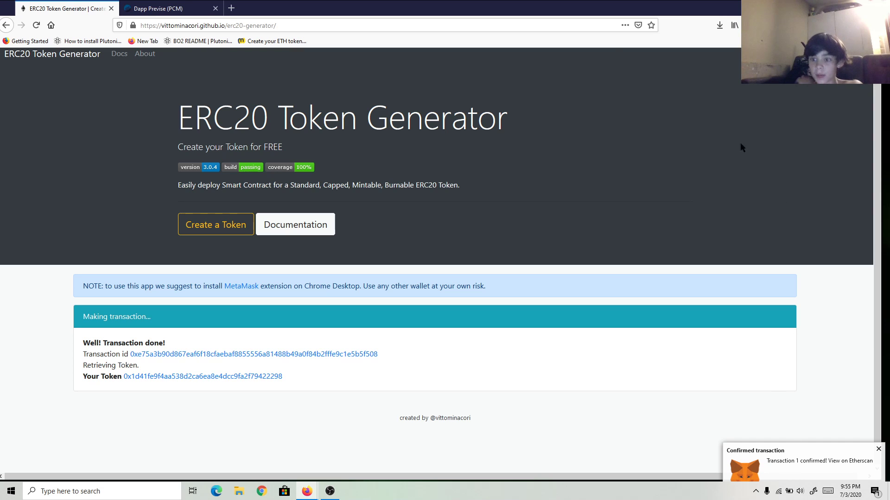
# Open the new token's address link in a new tab, closing the Dapp Previse tab, and review the TLC token page on Etherscan
pyautogui.moveTo(620, 16)
pyautogui.mouseDown()
pyautogui.moveTo(642, 28)
pyautogui.moveTo(630, 23)
pyautogui.mouseUp()
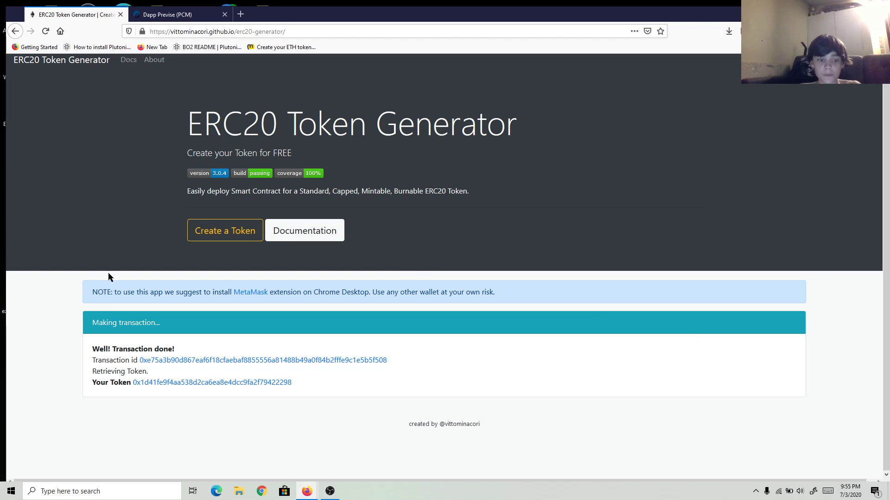
pyautogui.moveTo(94, 373); pyautogui.dragTo(313, 388)
pyautogui.click(90, 388)
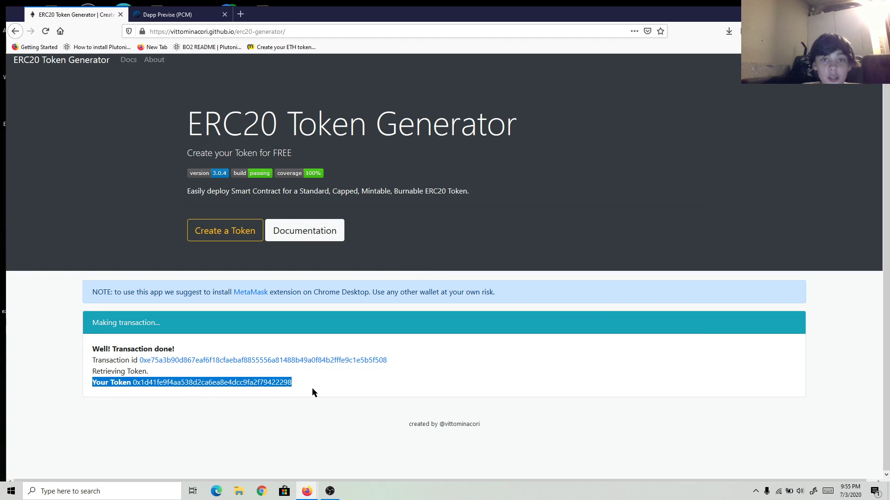
pyautogui.rightClick(175, 378)
pyautogui.click(242, 230)
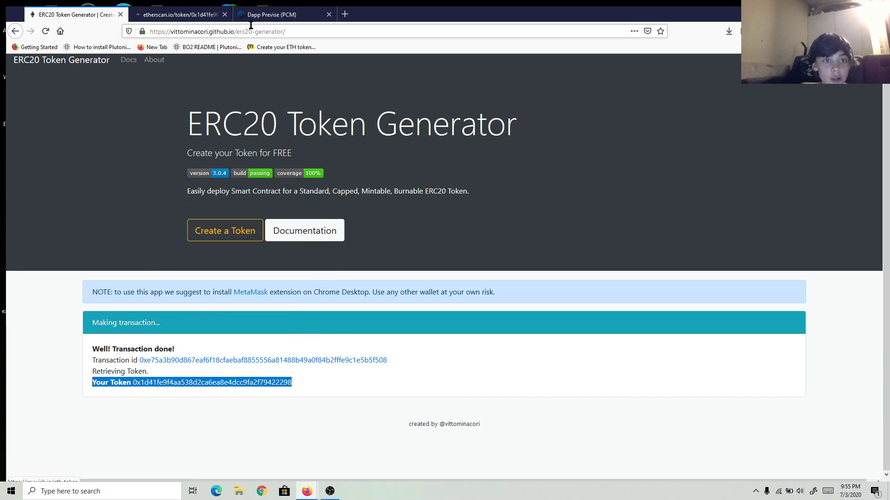
pyautogui.click(329, 14)
pyautogui.click(186, 16)
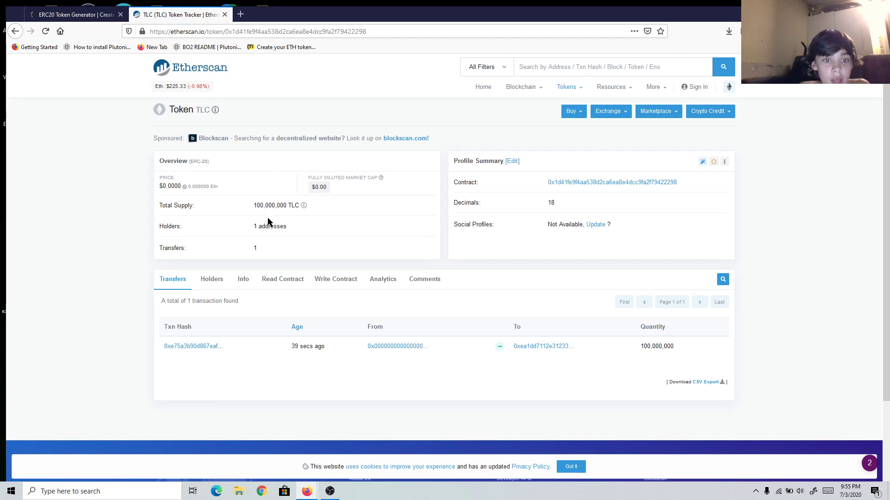
pyautogui.moveTo(285, 208)
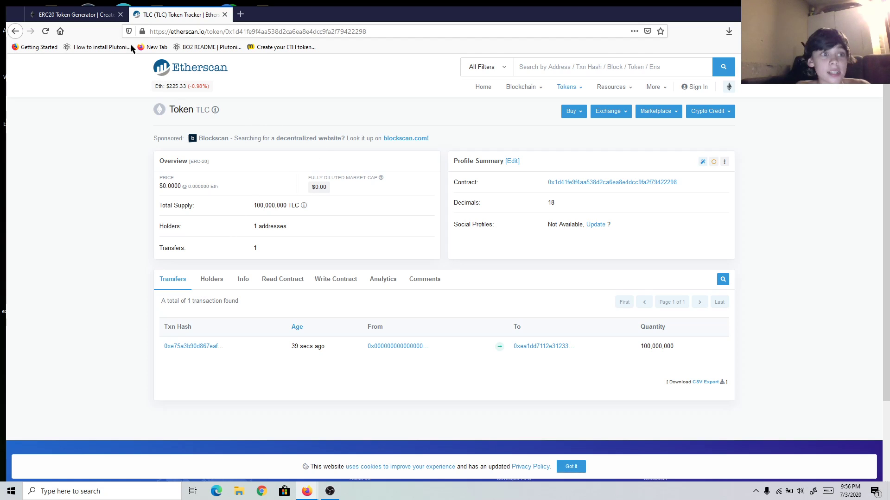
pyautogui.click(75, 14)
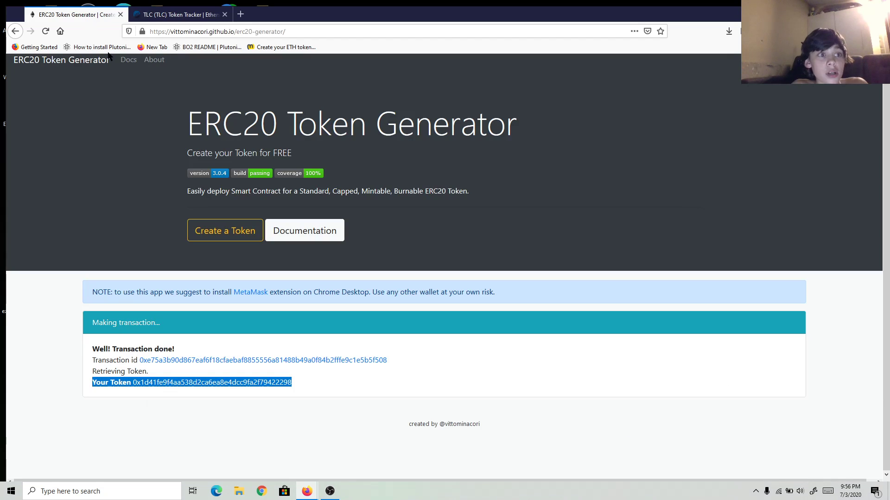
pyautogui.click(169, 15)
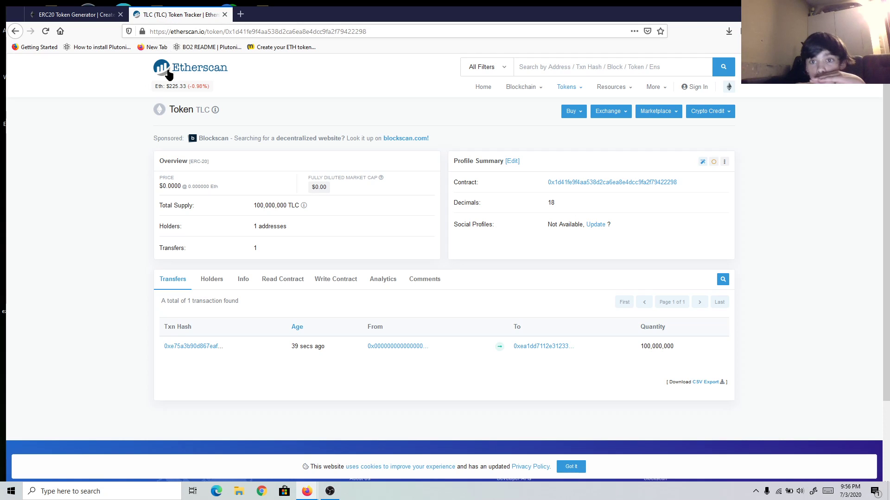
pyautogui.click(330, 492)
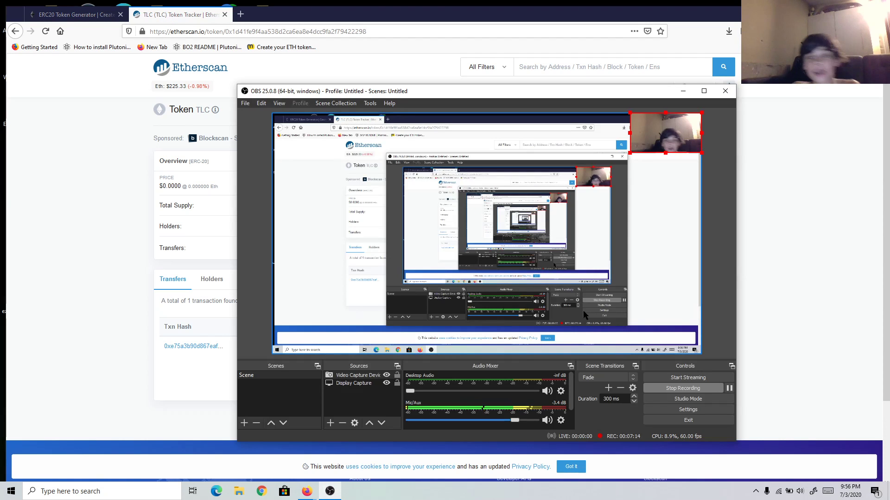